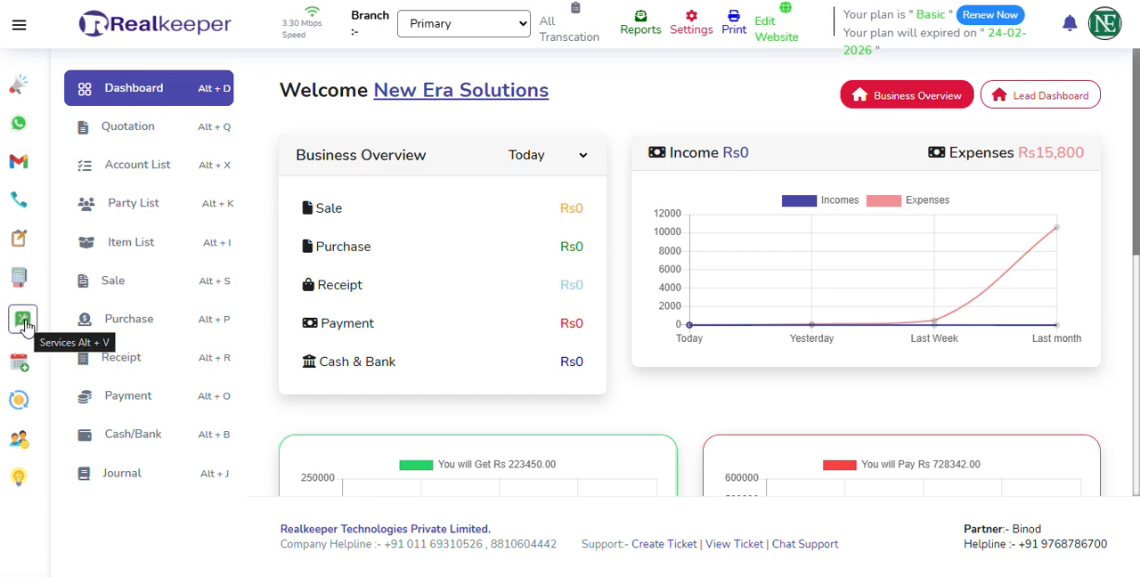
Open the services dashboard and examine the status options available for bill no. 7.
click(24, 320)
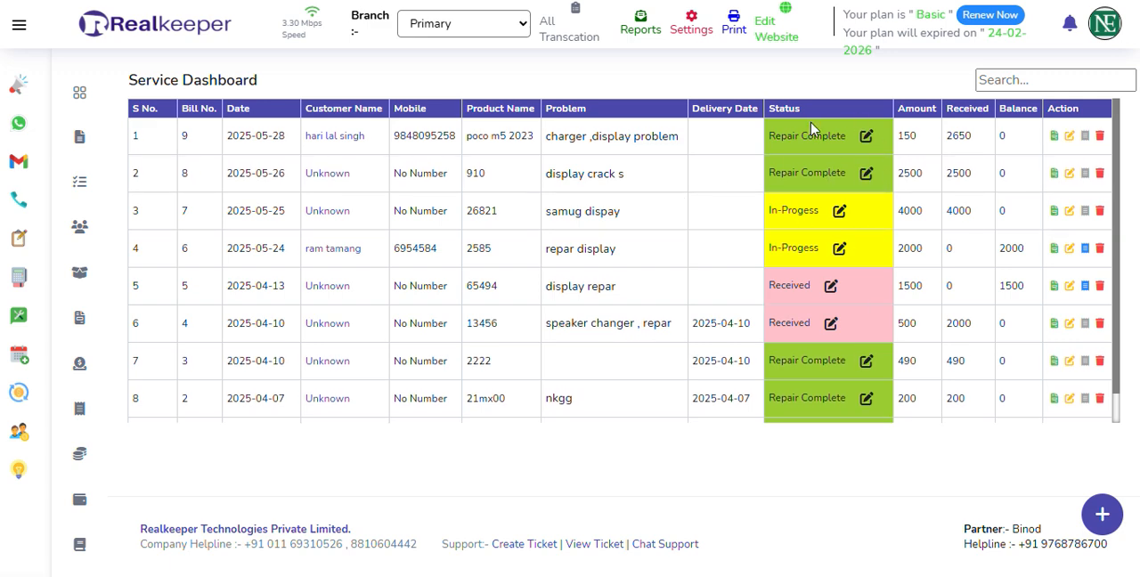
click(839, 212)
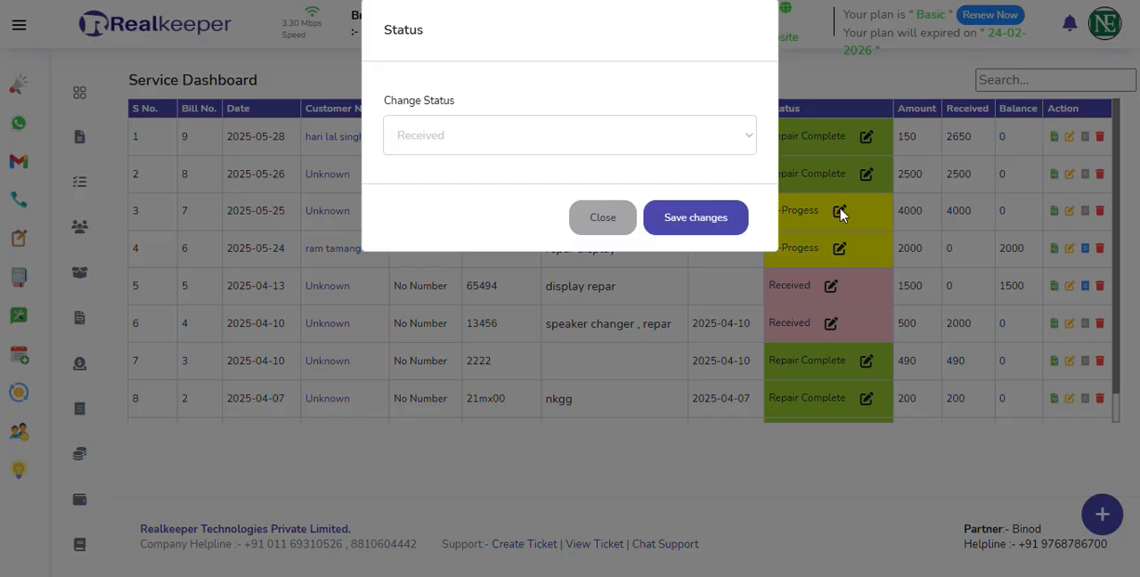
click(540, 139)
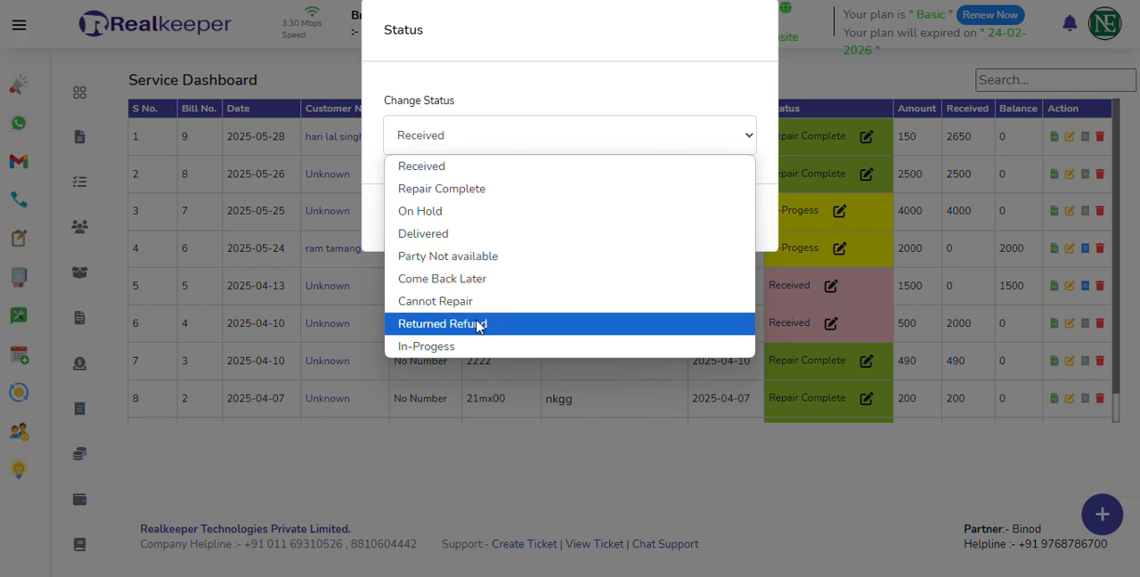
click(655, 134)
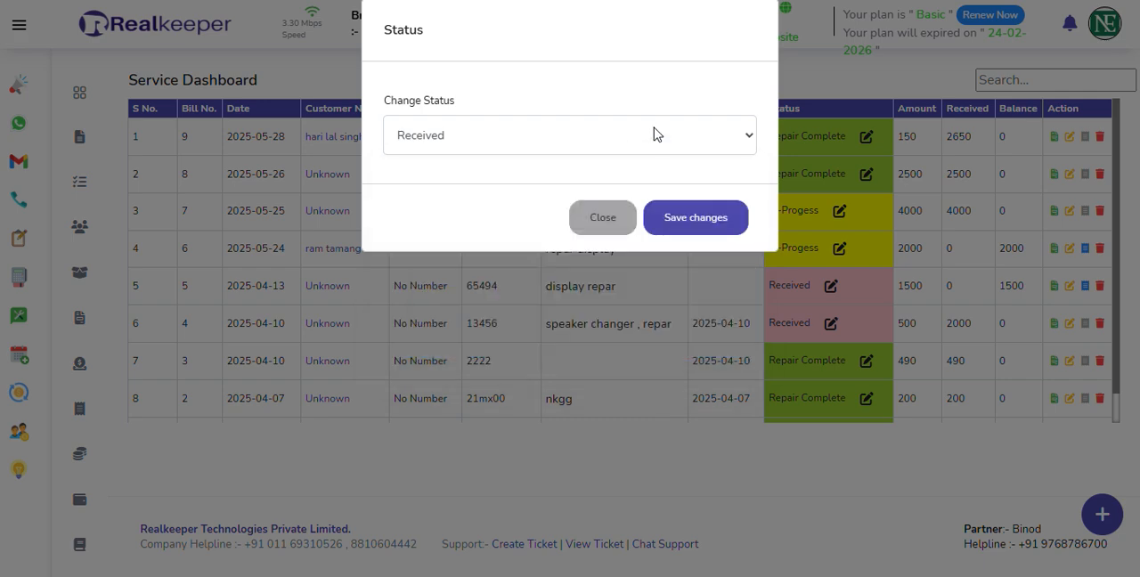
click(604, 219)
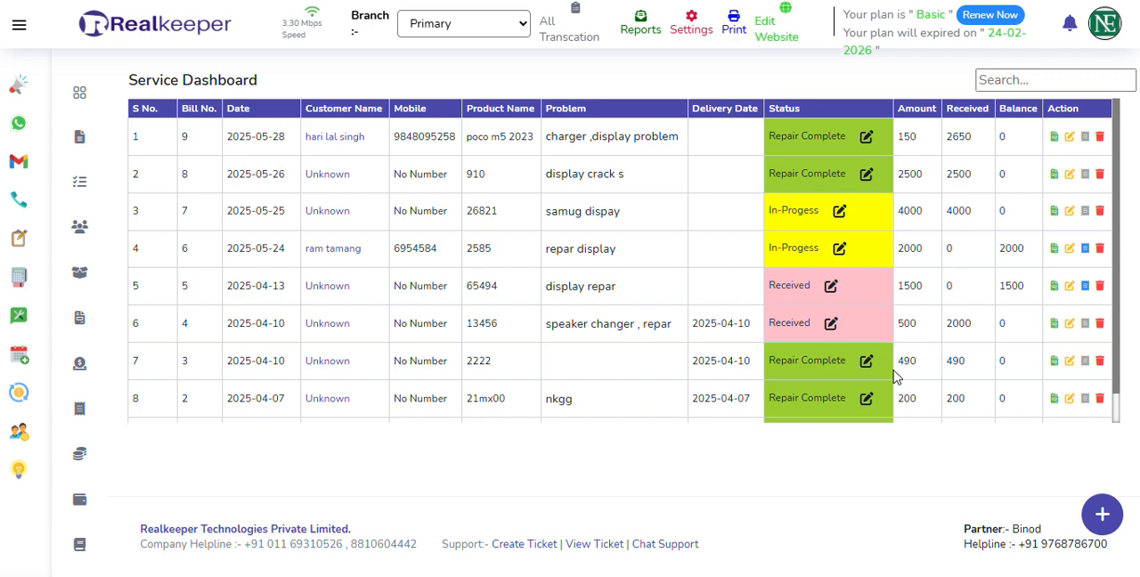
Start a new service record and fill in the saved customer's name, phone number and address.
click(1101, 513)
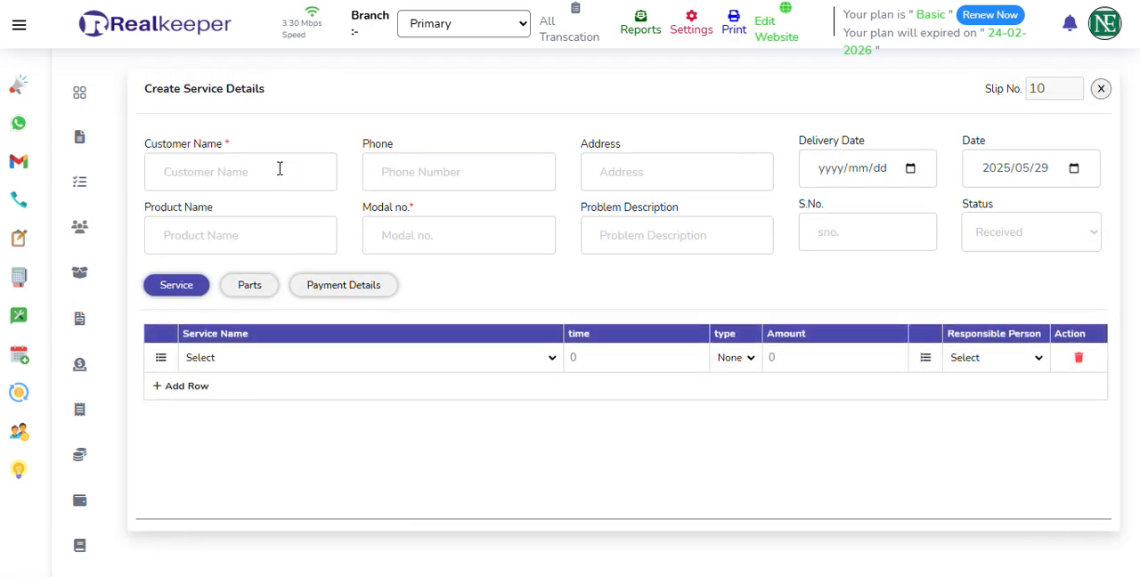
click(241, 177)
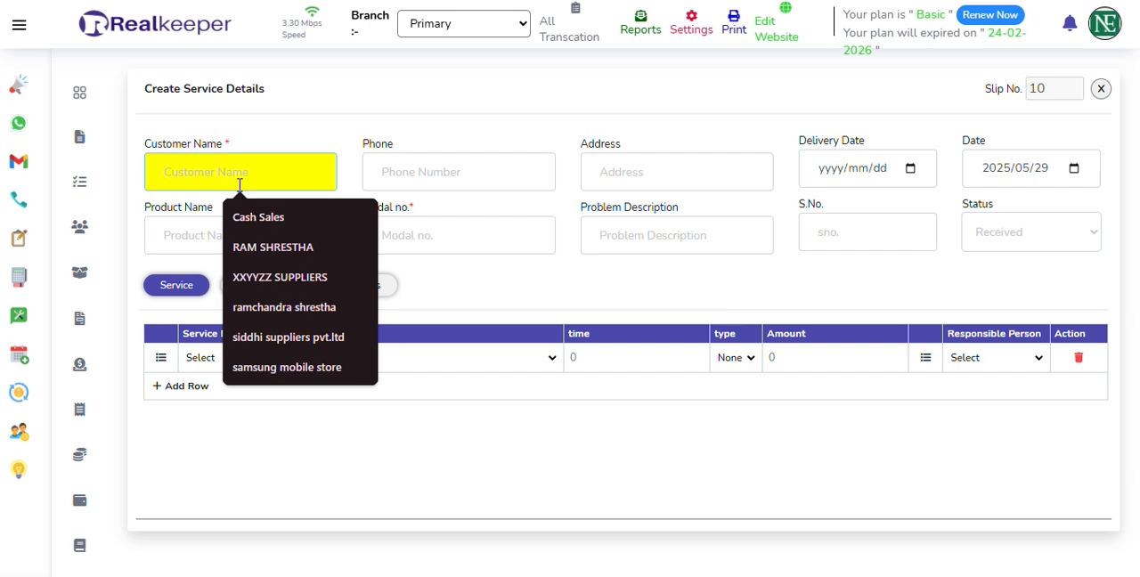
click(273, 249)
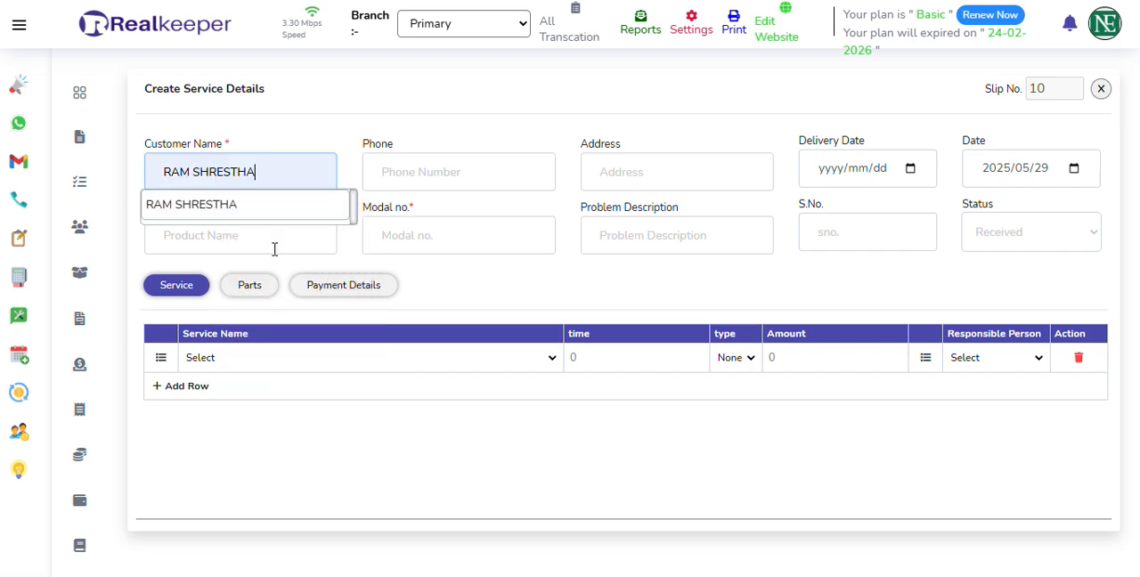
click(234, 204)
click(664, 169)
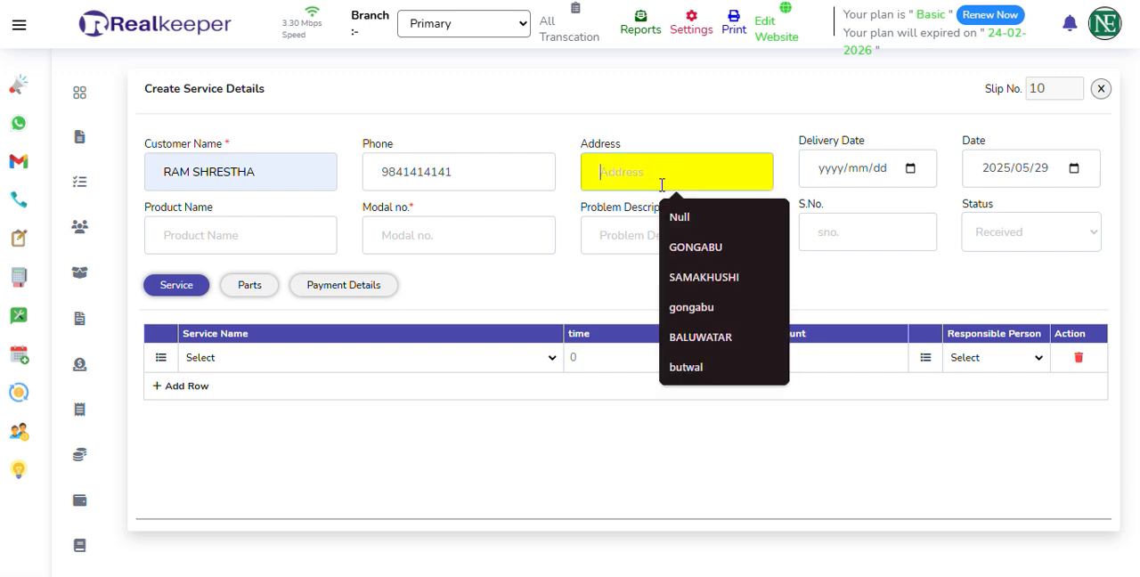
click(715, 249)
Enter product name iphone 16, model no. 910 and problem description DISPLAY CRACK, SPEAKER ISSUE.
click(228, 236)
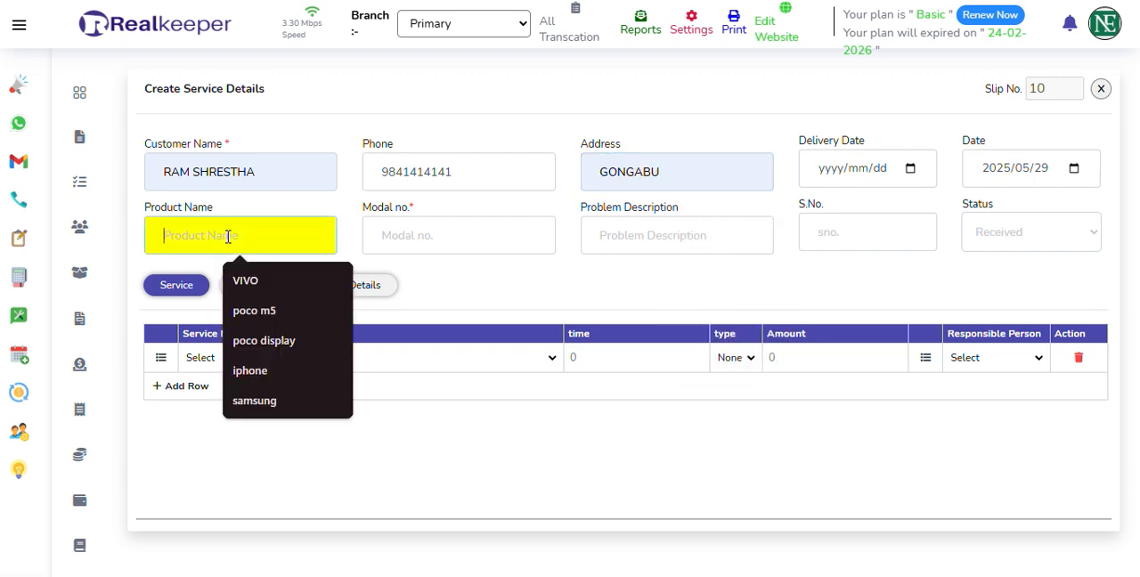
text(i)
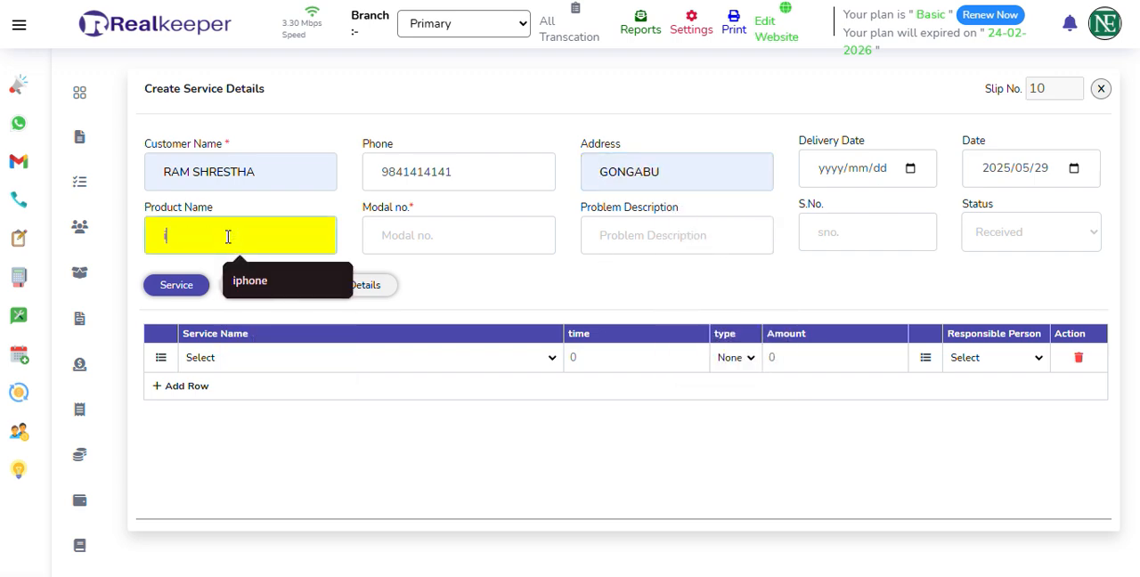
text(phone 16)
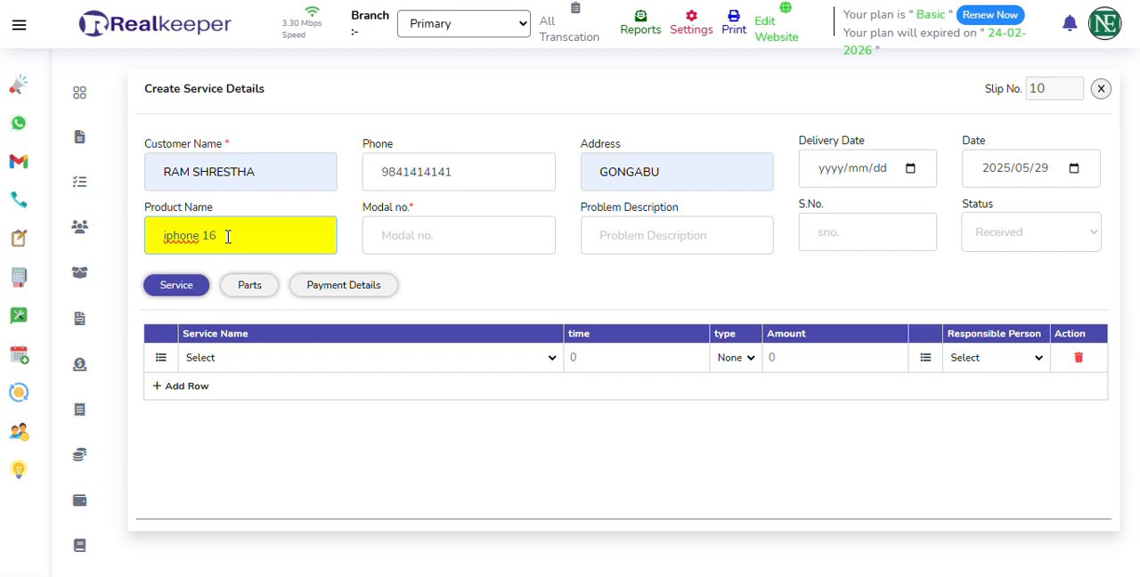
click(466, 229)
click(470, 312)
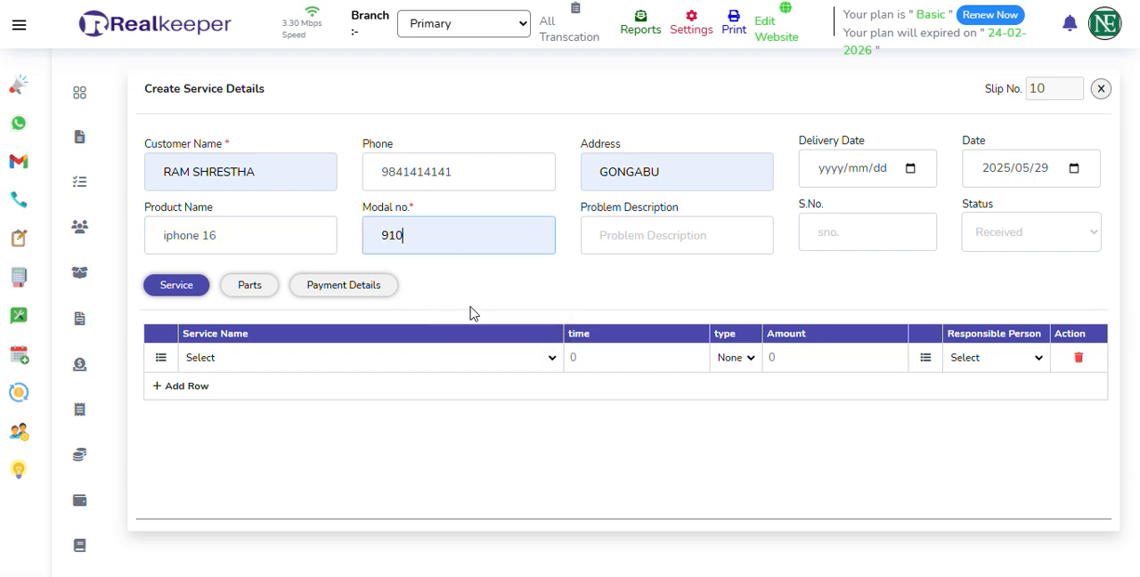
click(643, 242)
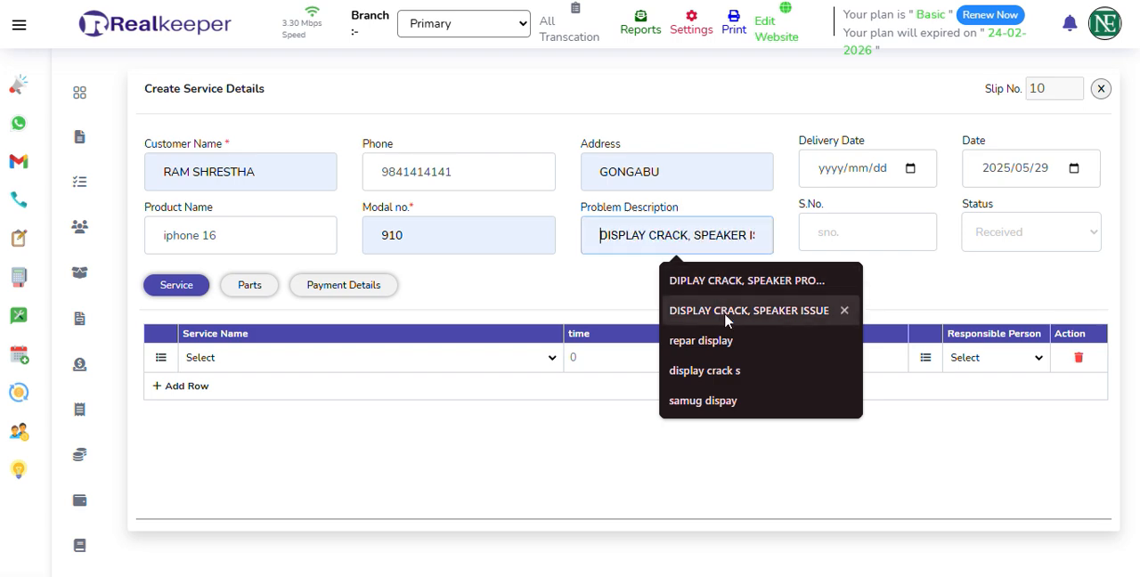
click(726, 321)
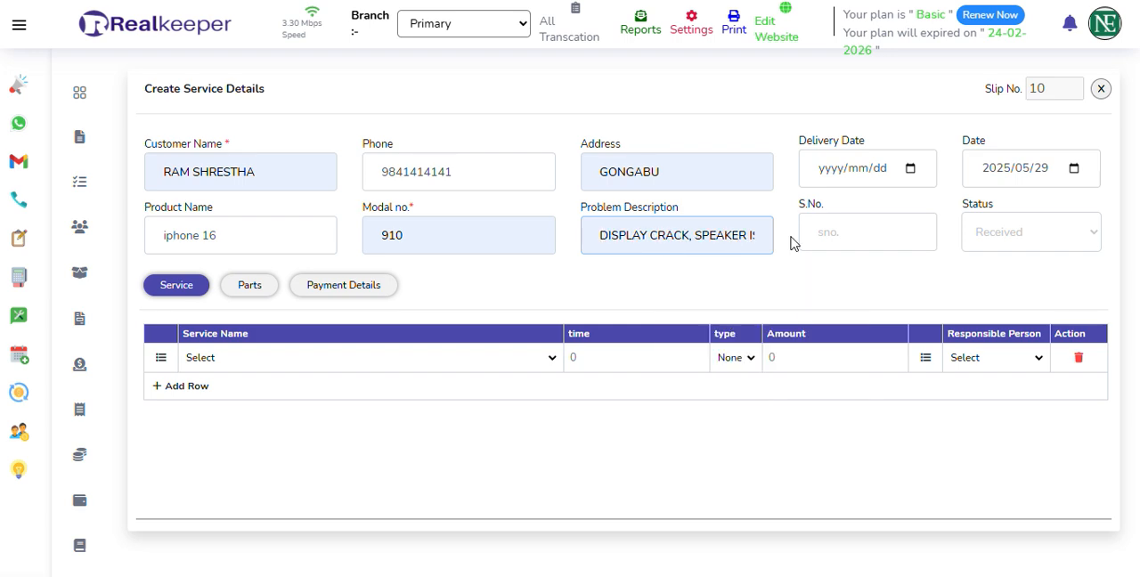
Set the S.No. to 123456 and the service status to Received.
click(825, 232)
click(886, 283)
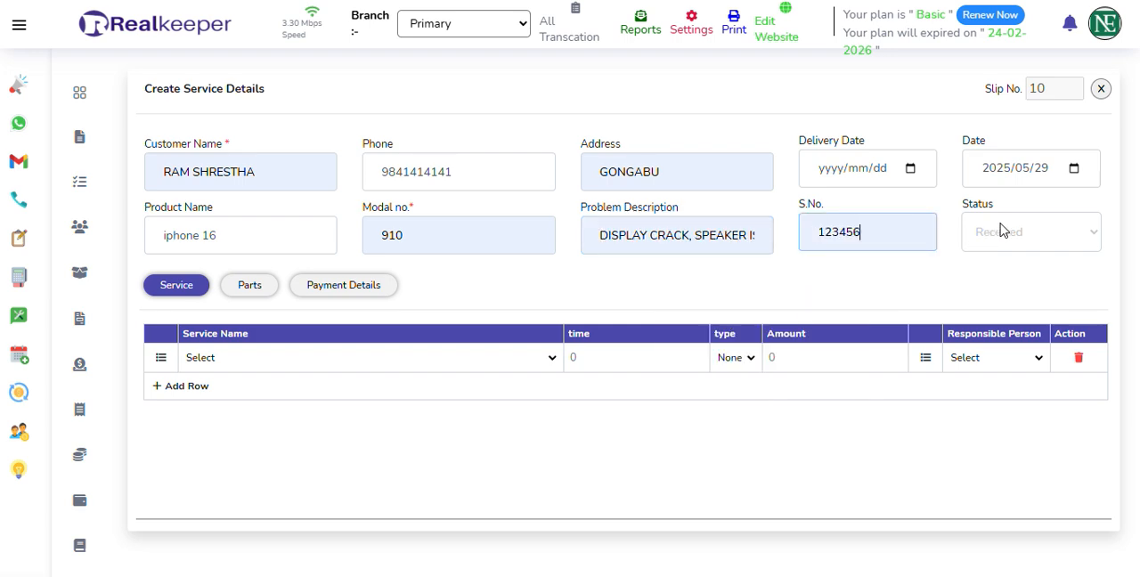
click(1005, 230)
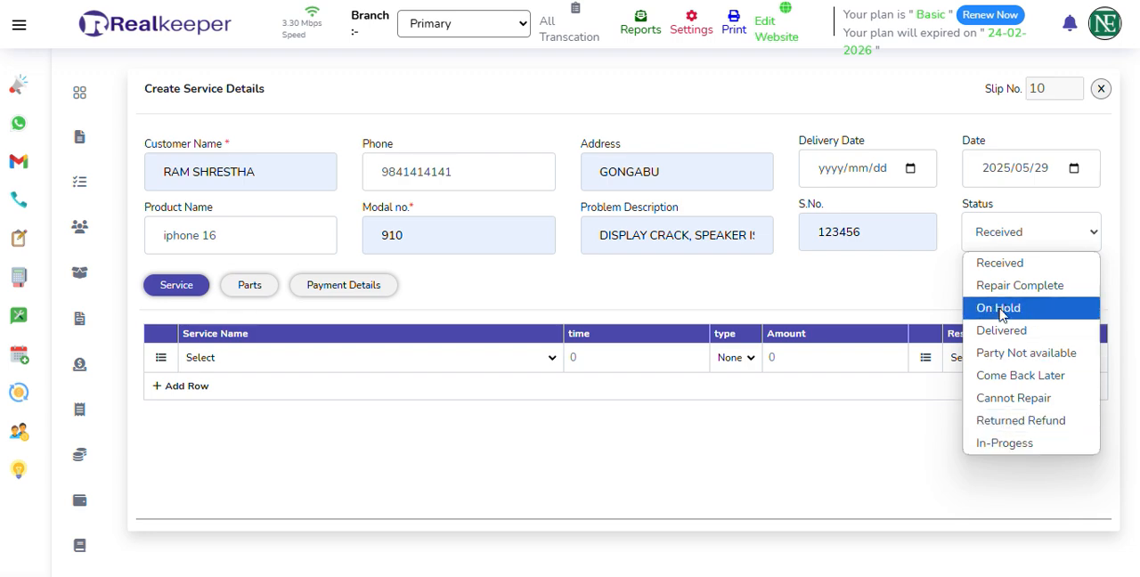
click(1004, 272)
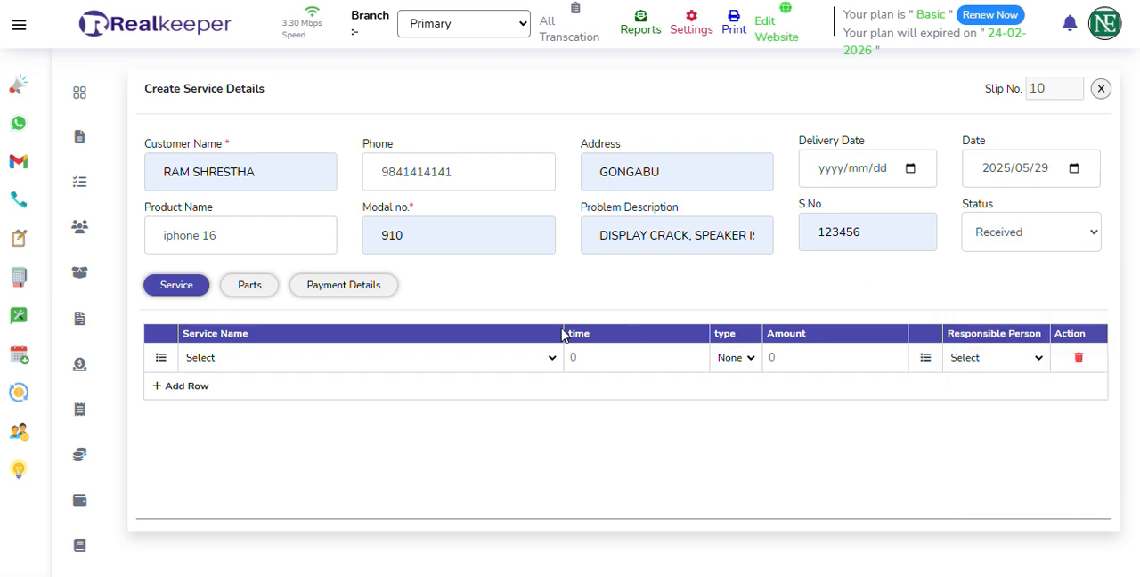
Add the reapairing charges service with an amount of 500 and assign the last listed responsible person.
click(224, 359)
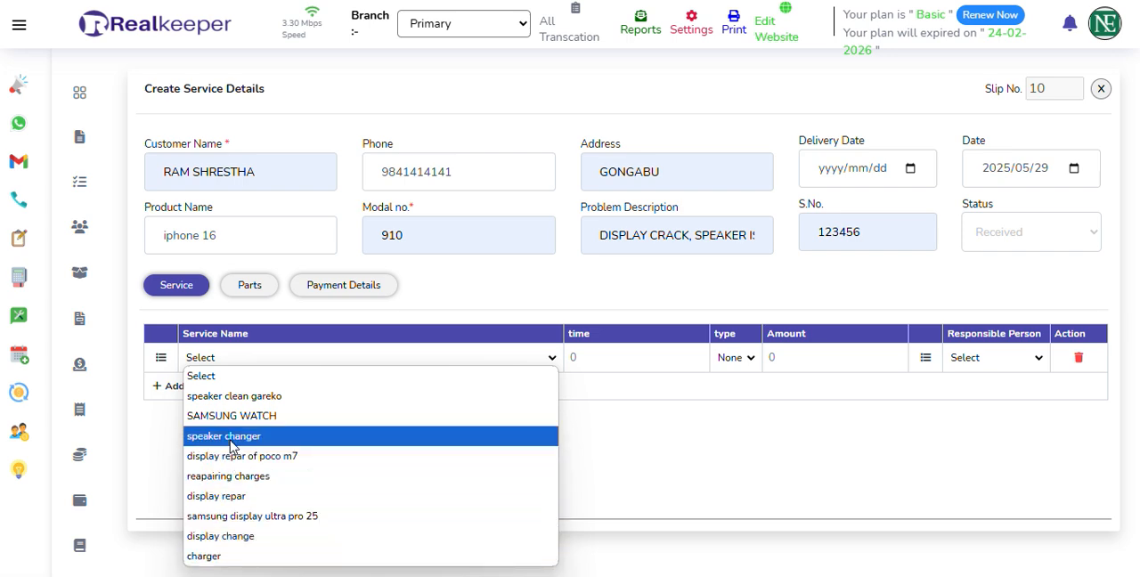
click(242, 485)
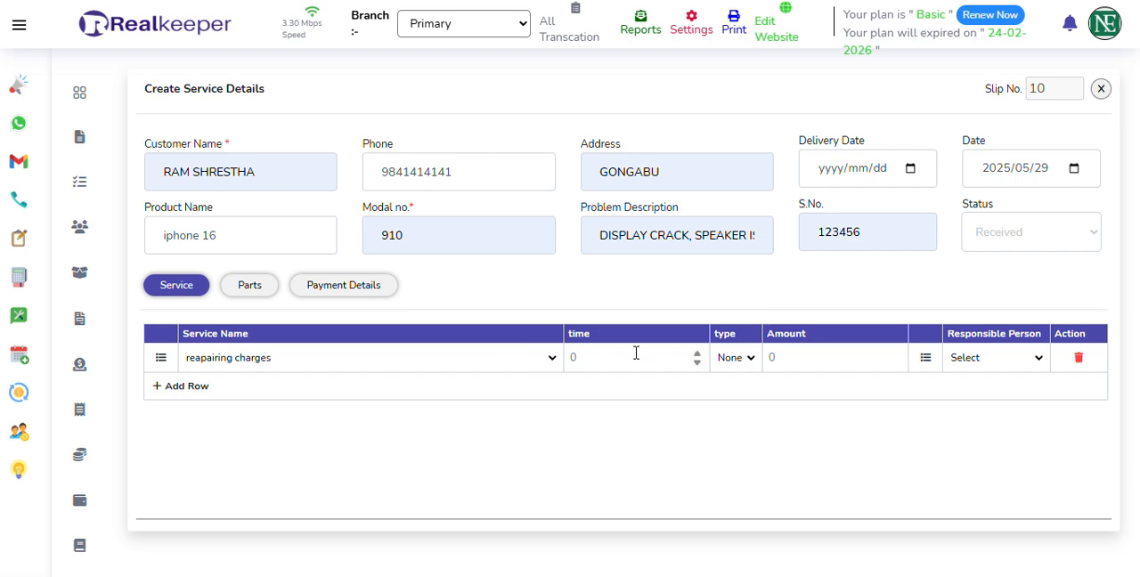
click(807, 356)
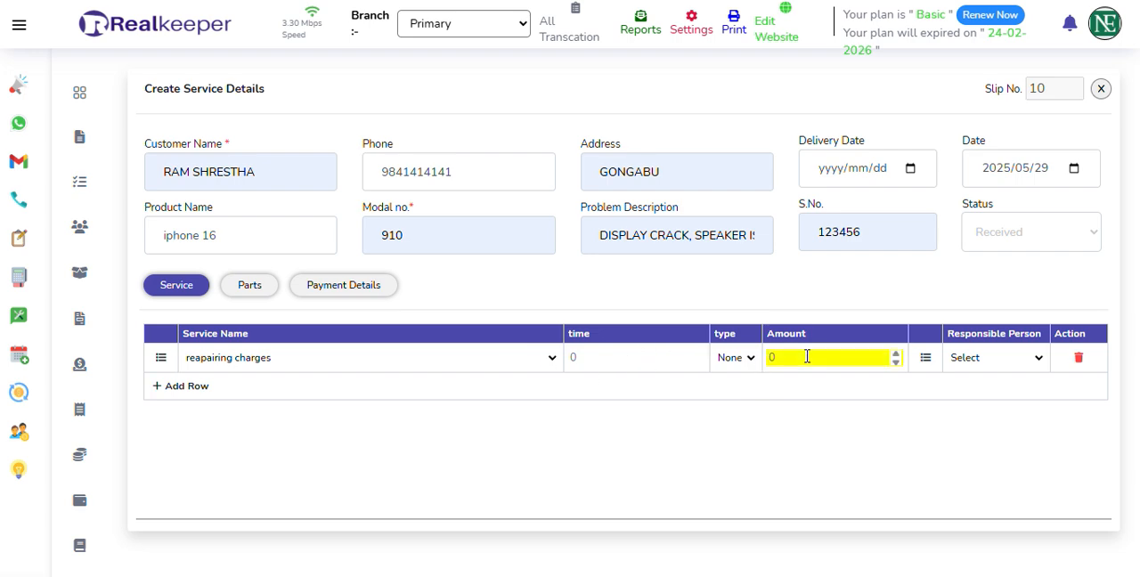
text(500)
click(1005, 358)
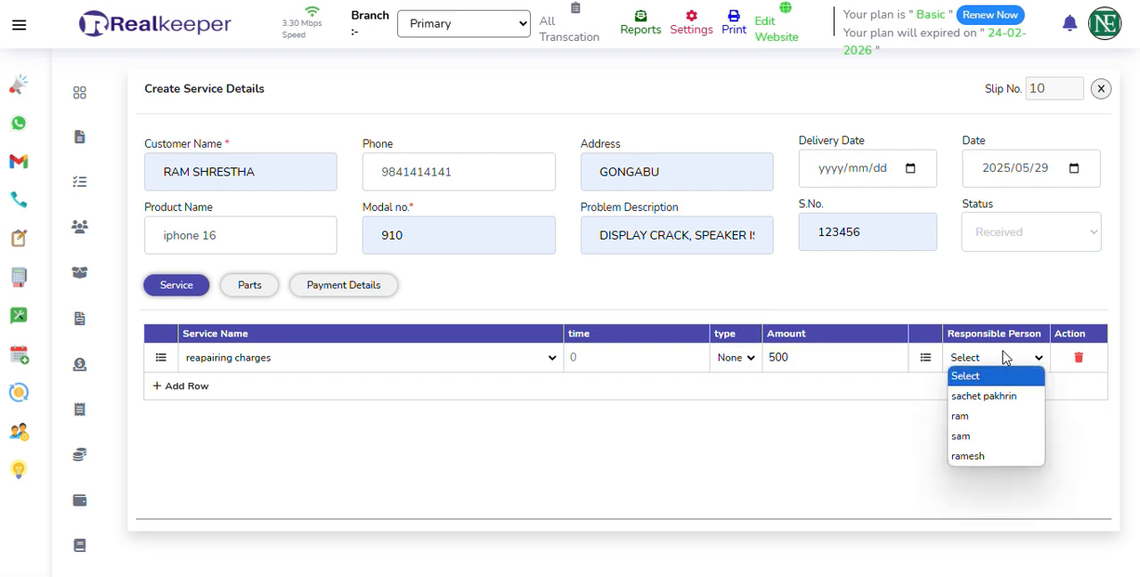
click(997, 458)
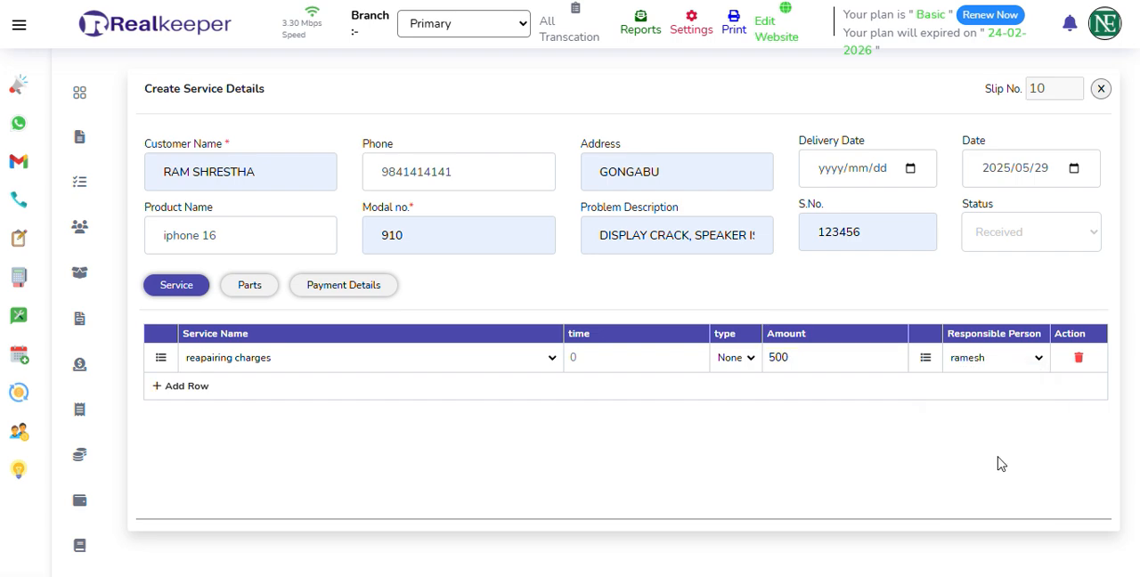
Add the DISPLAY item as a part on the service record, with a price of 5000.
click(250, 288)
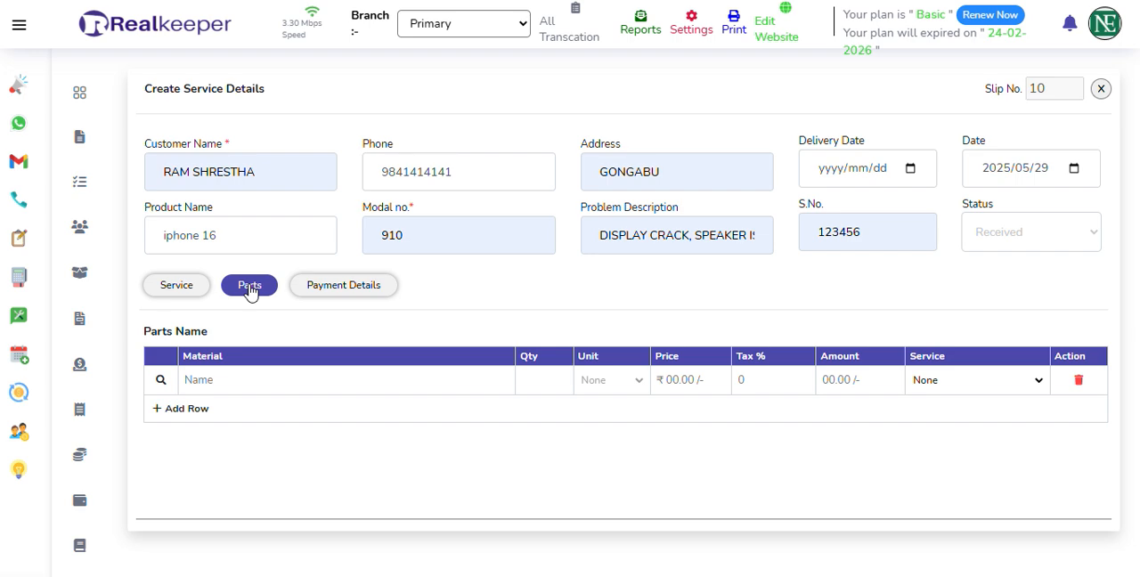
click(219, 380)
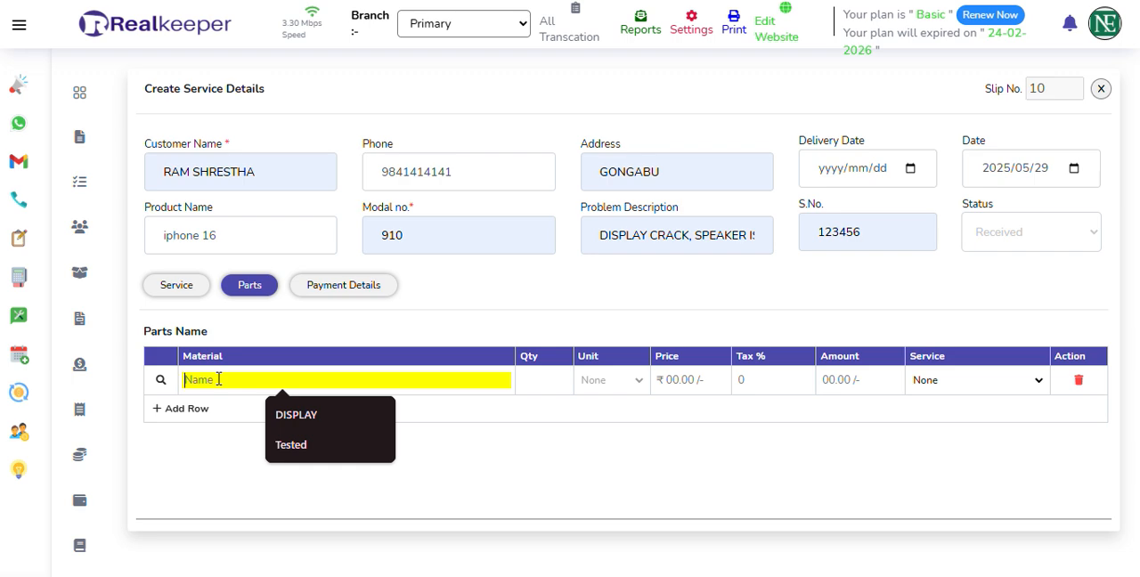
text(display)
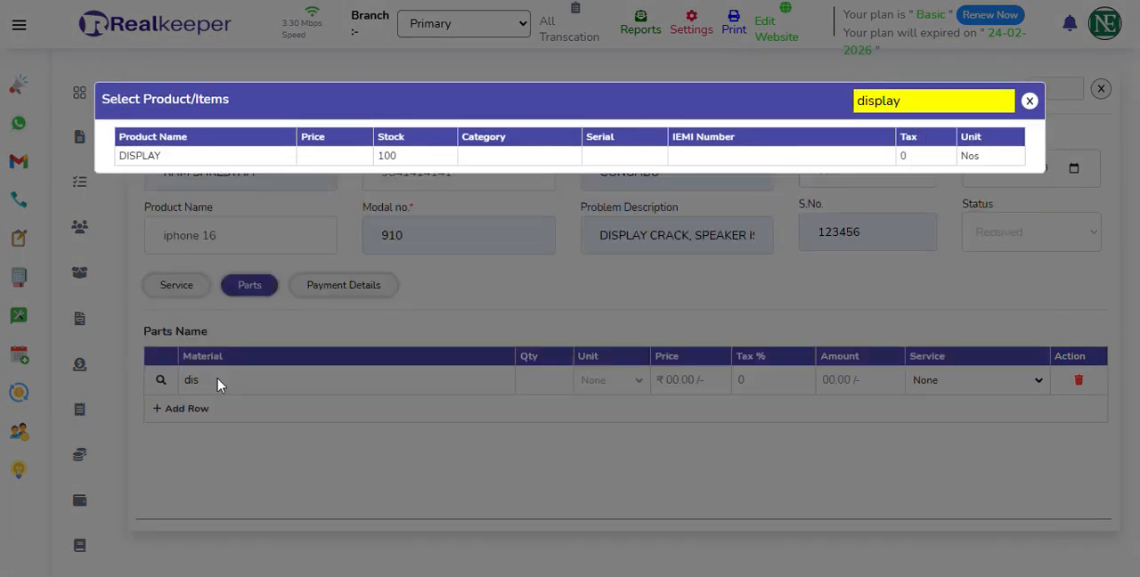
click(176, 159)
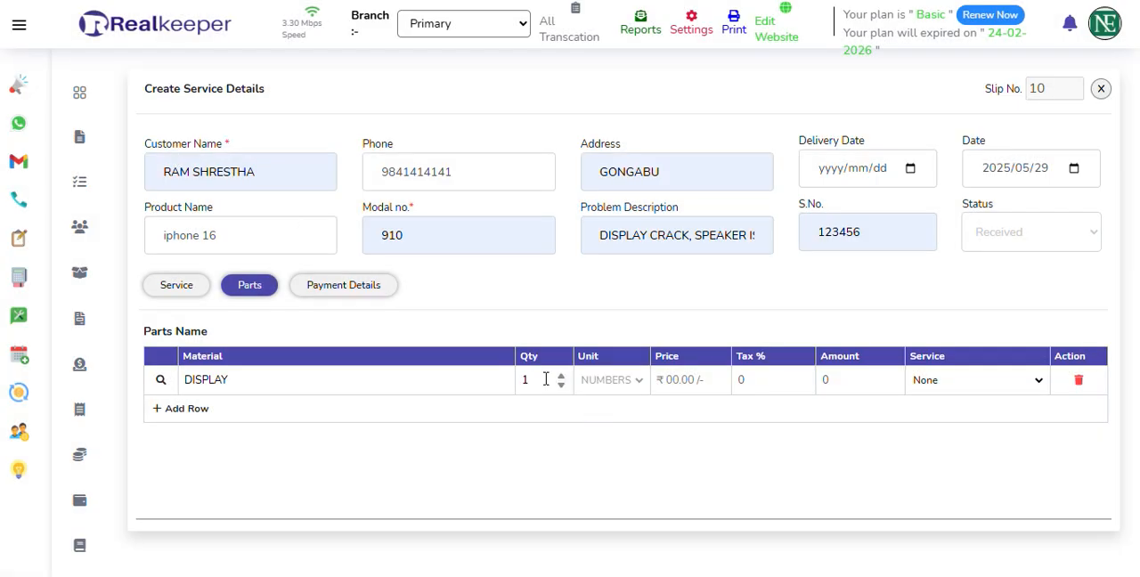
click(687, 381)
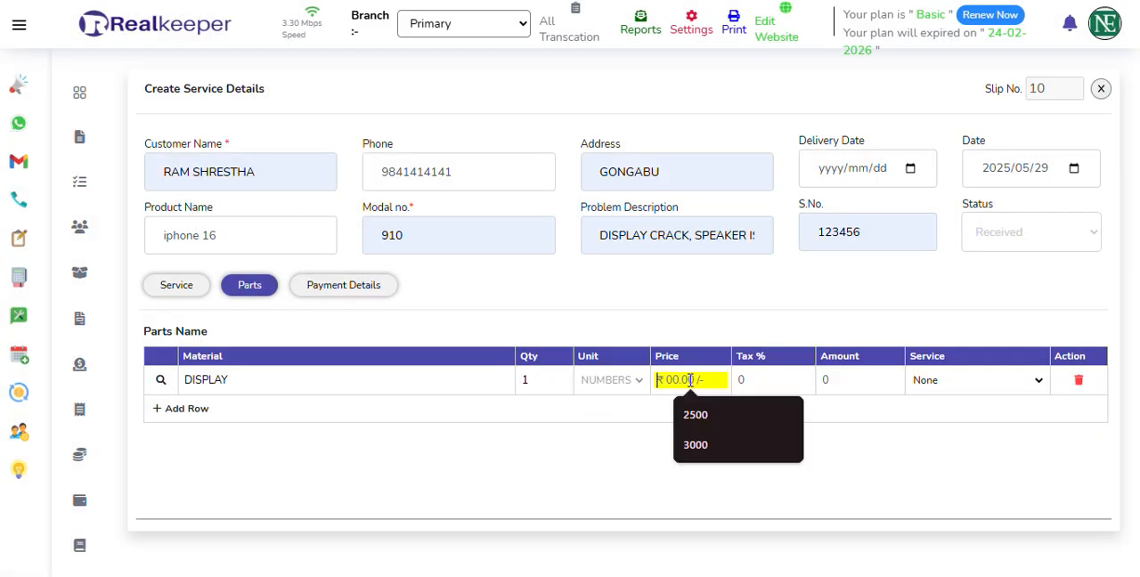
text(5000)
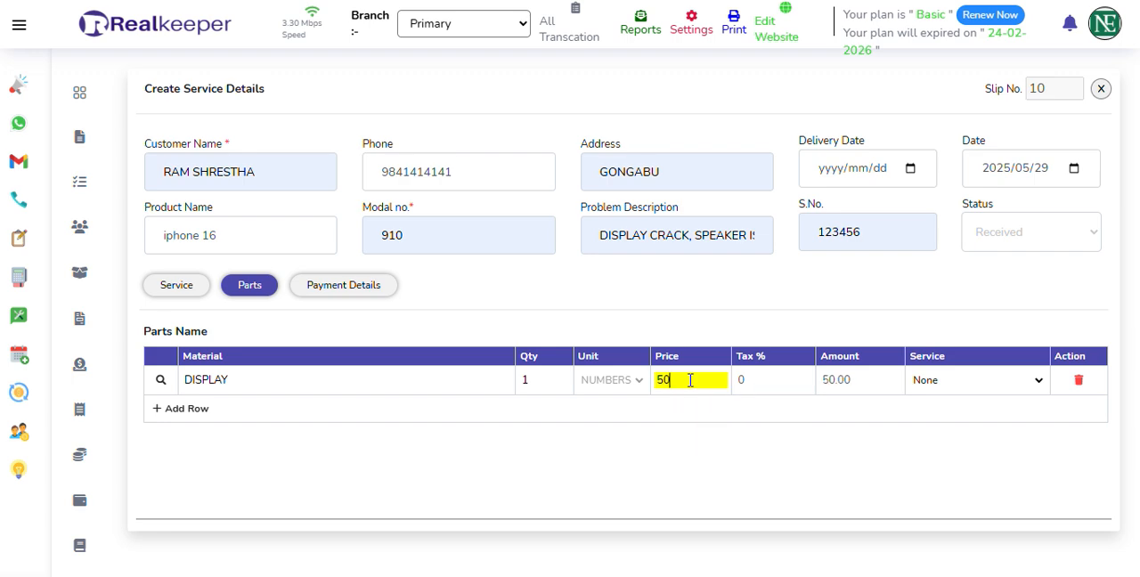
click(241, 409)
click(231, 409)
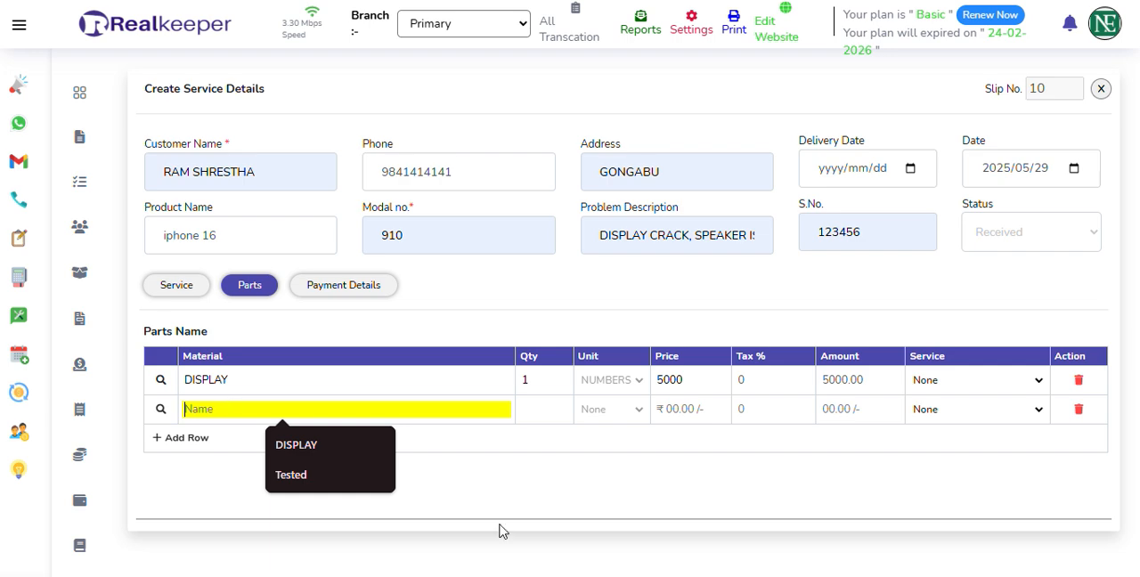
click(1078, 411)
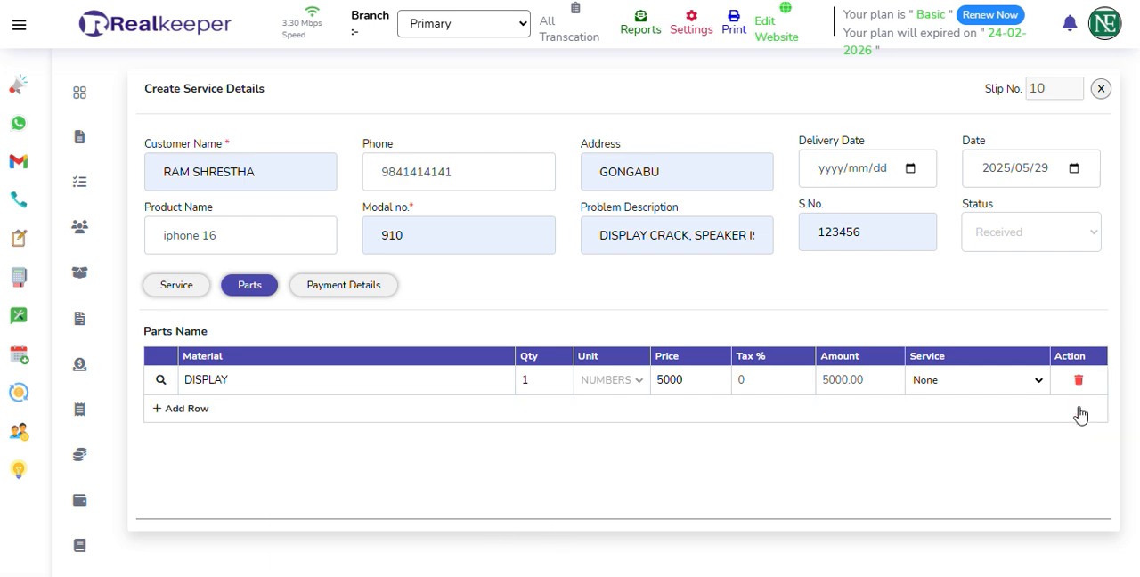
In the payment details, set the pay amount to 5500 from the Cash Account without a discount and save the service record.
click(344, 285)
scroll(485, 387, down, 1)
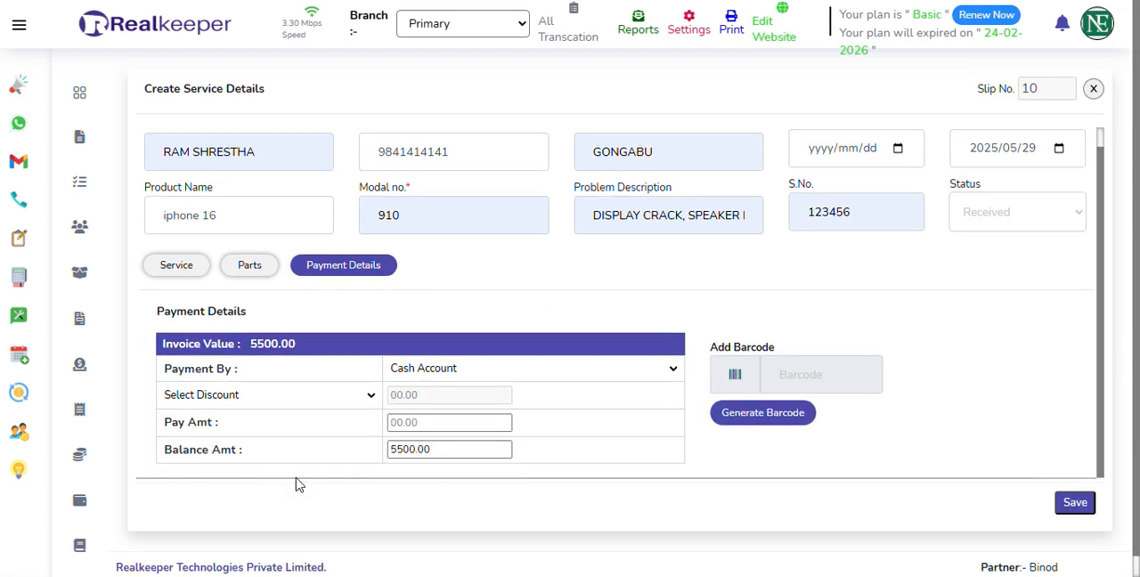
click(416, 455)
click(393, 424)
click(406, 425)
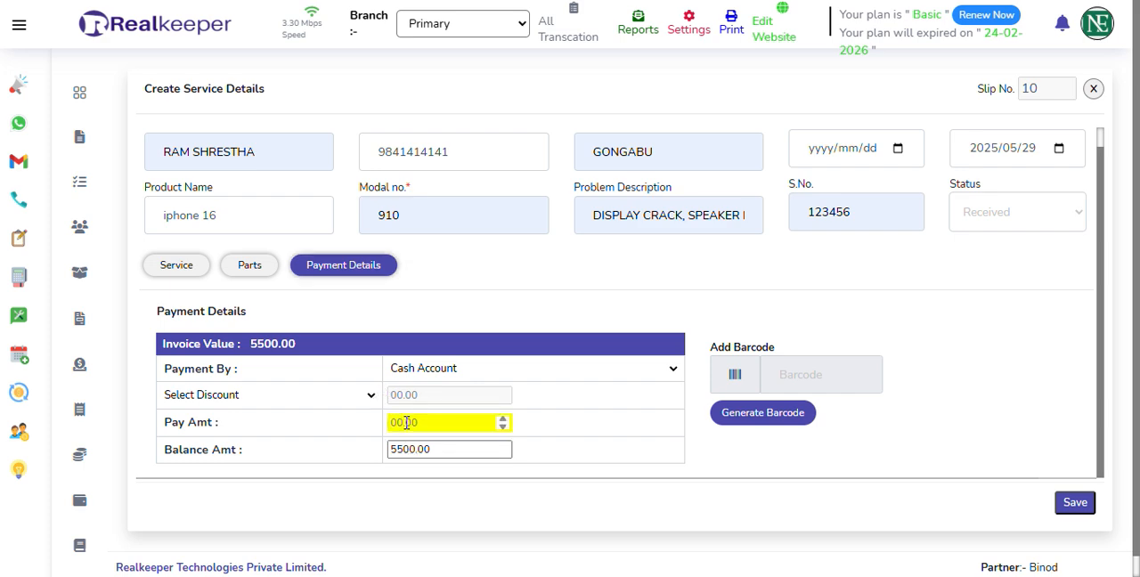
click(418, 398)
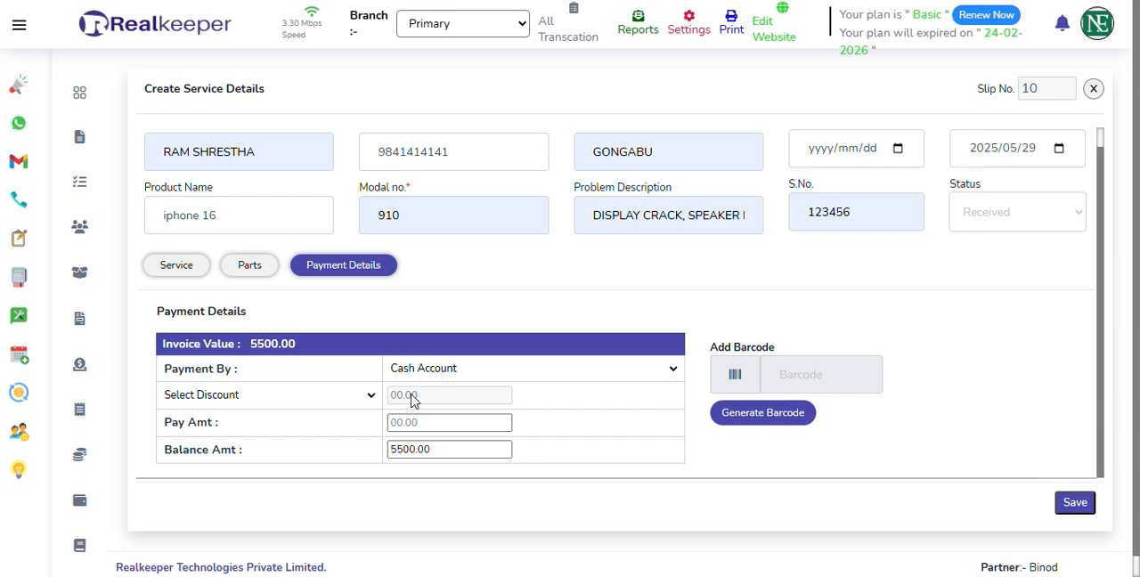
click(368, 396)
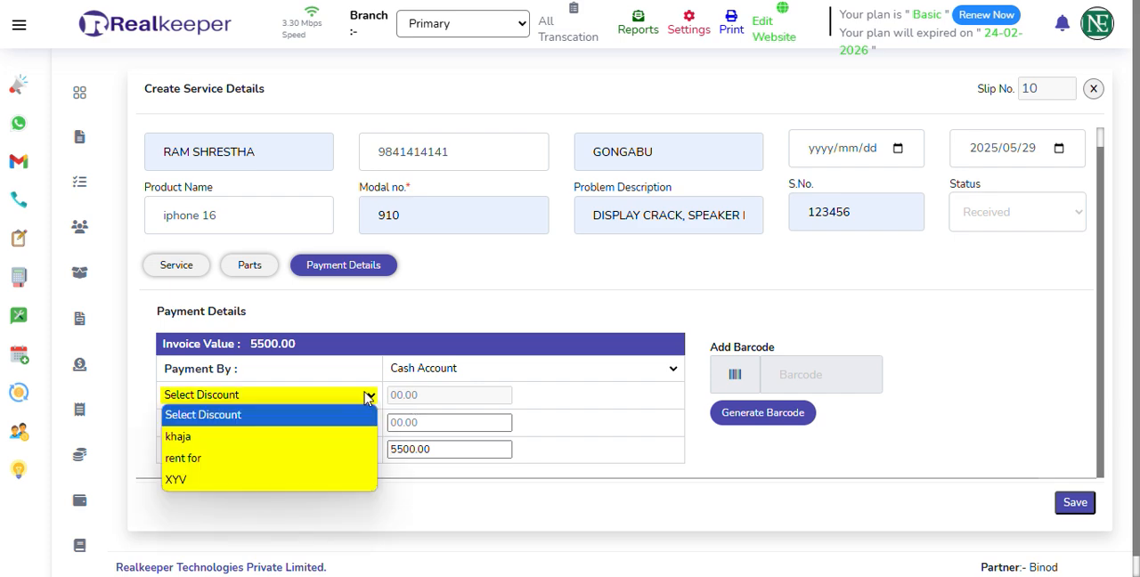
click(368, 399)
click(427, 421)
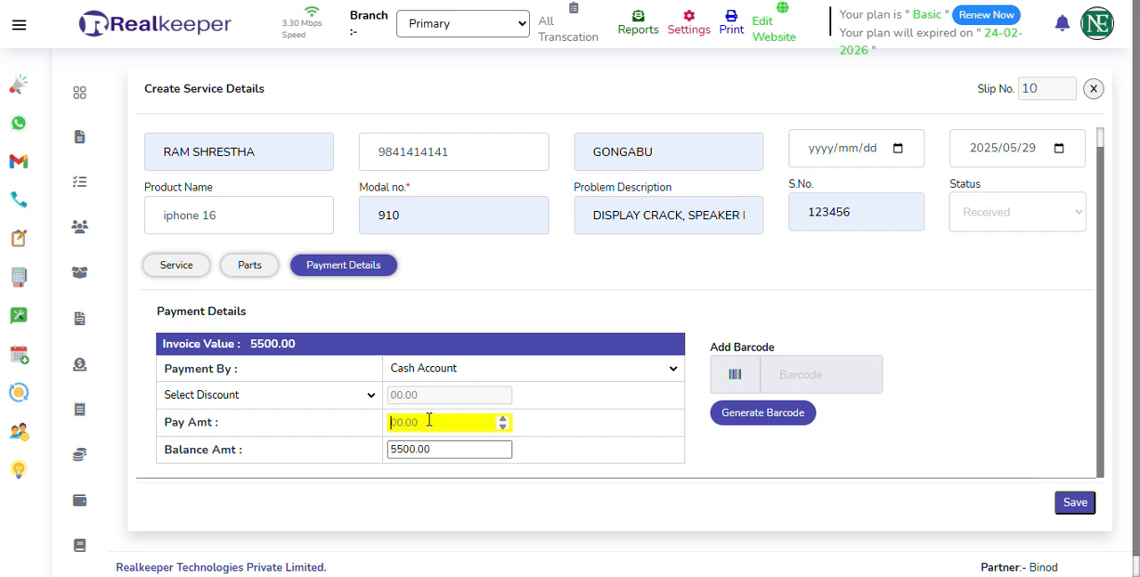
text(5500)
scroll(700, 368, down, 1)
click(1082, 481)
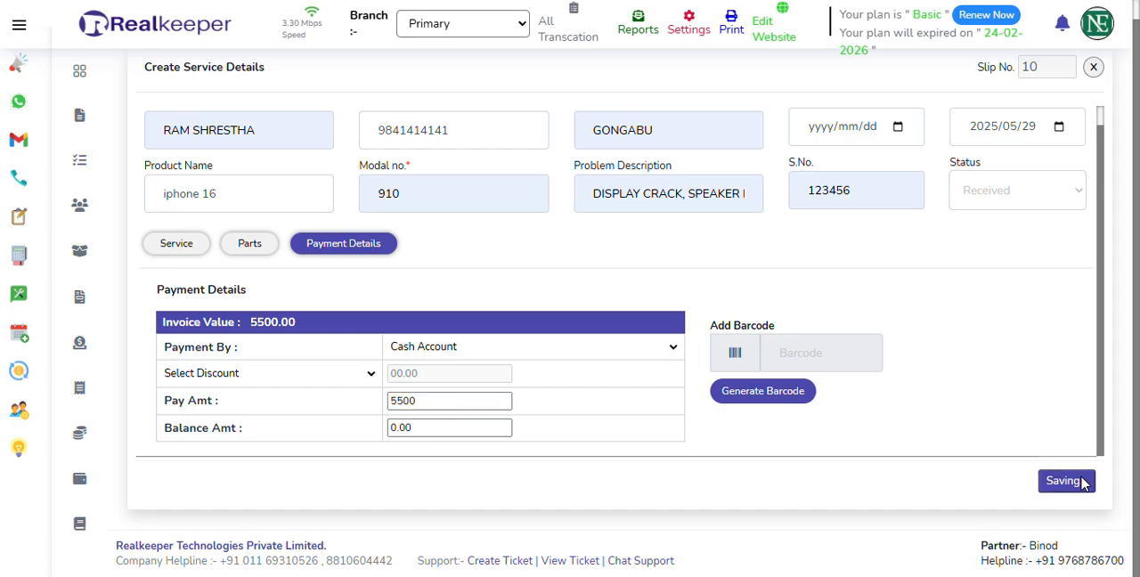
Review the generated invoice's customer, product, job, part and payment sections, and close it.
scroll(509, 334, down, 5)
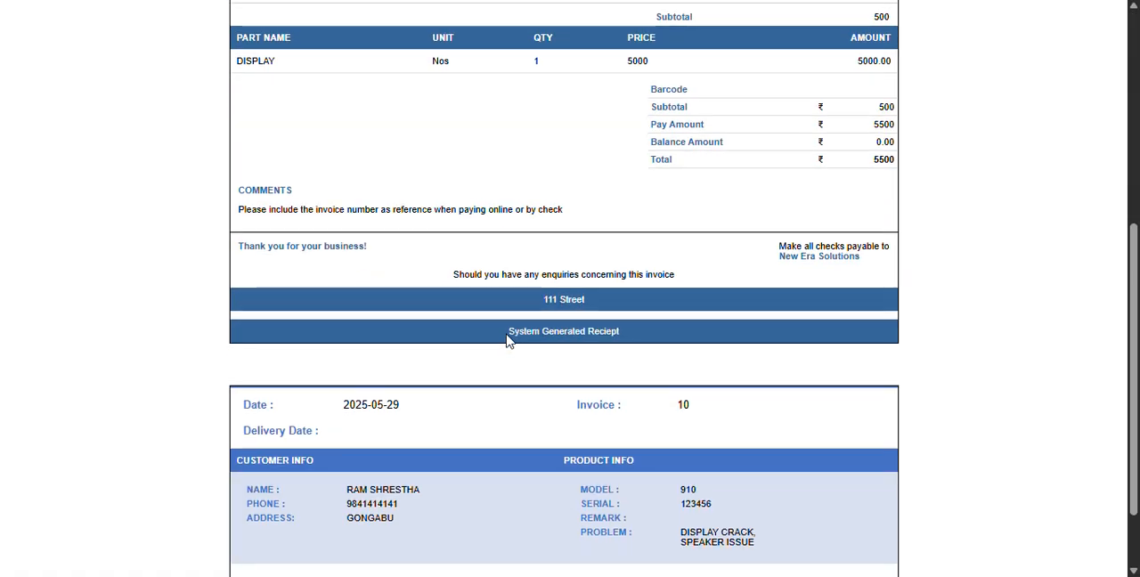
scroll(507, 352, up, 5)
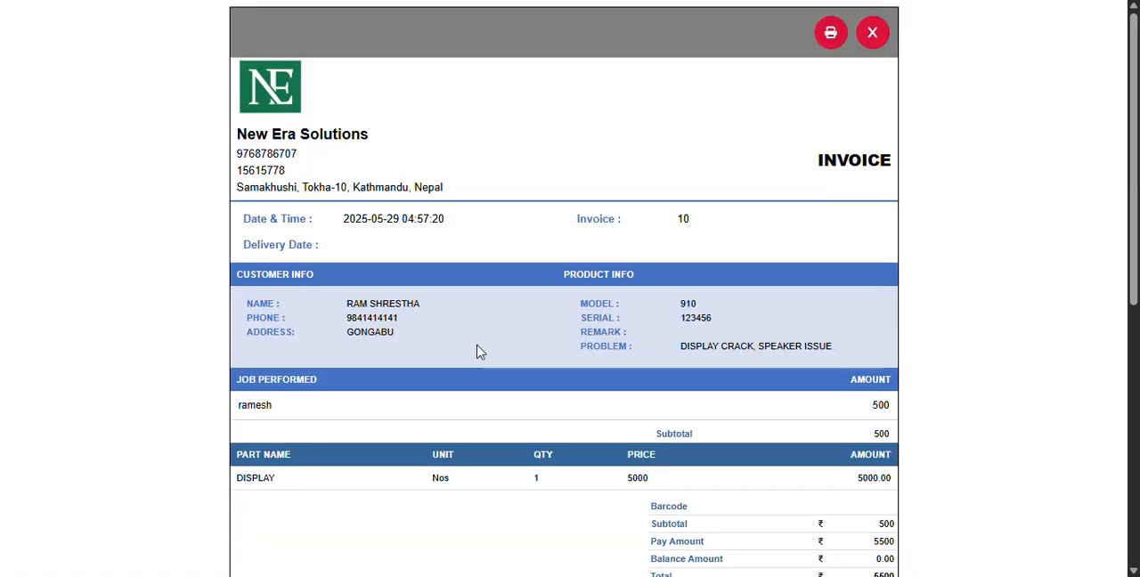
scroll(481, 350, down, 3)
scroll(491, 347, up, 3)
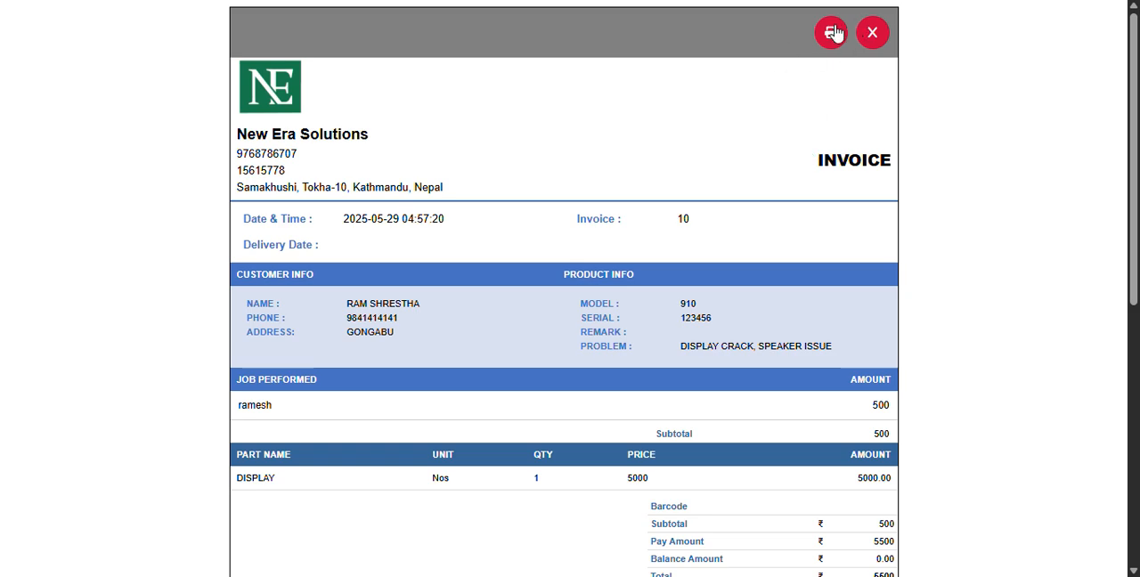
click(874, 33)
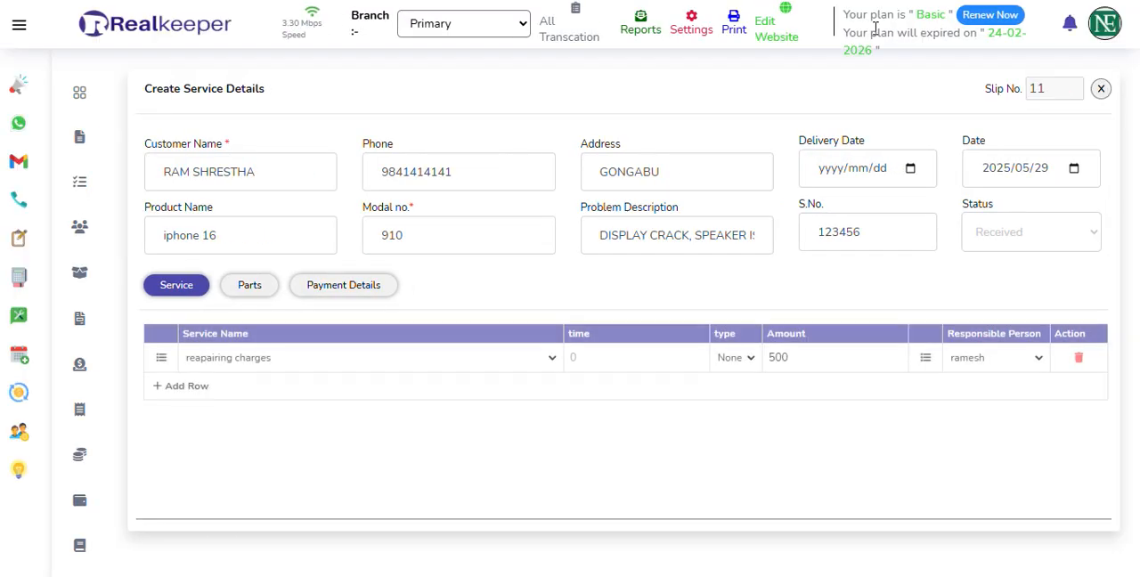
Go to the service dashboard and view the status change dialog of the newest service record, closing it without changes.
click(18, 315)
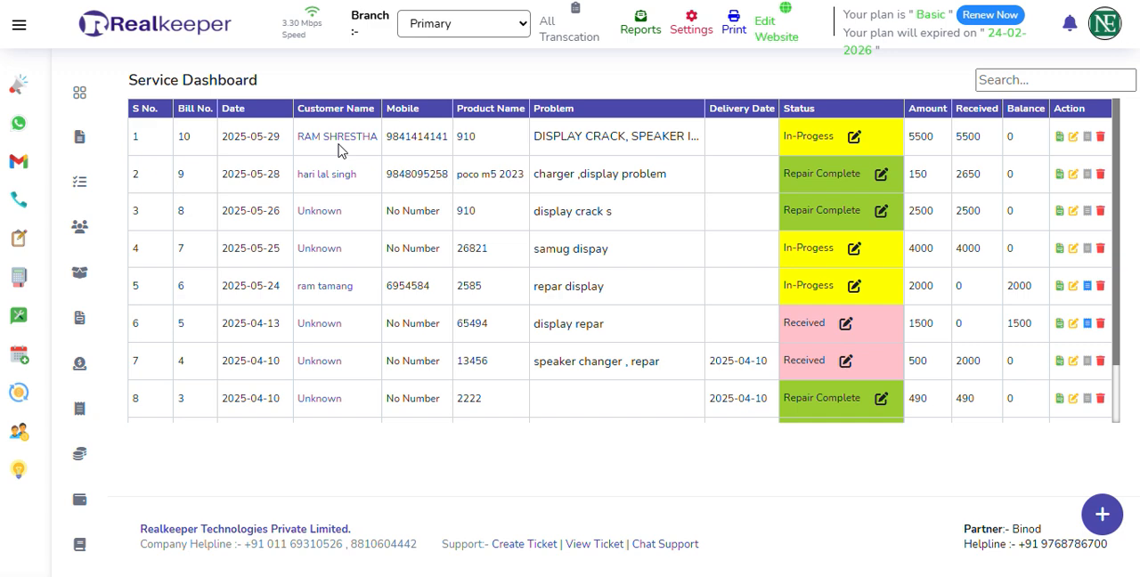
click(854, 136)
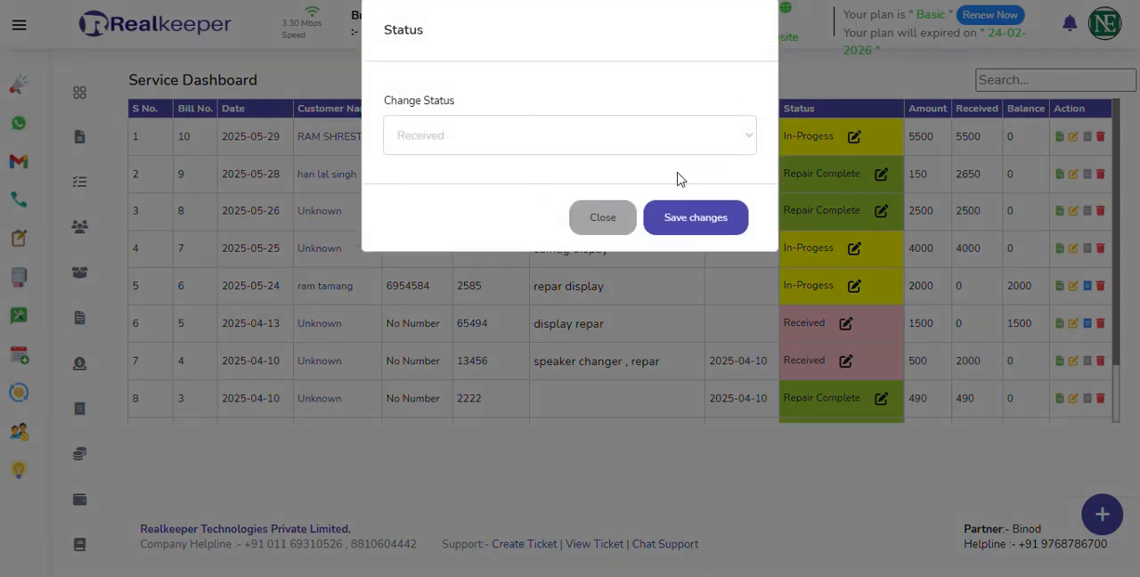
click(601, 222)
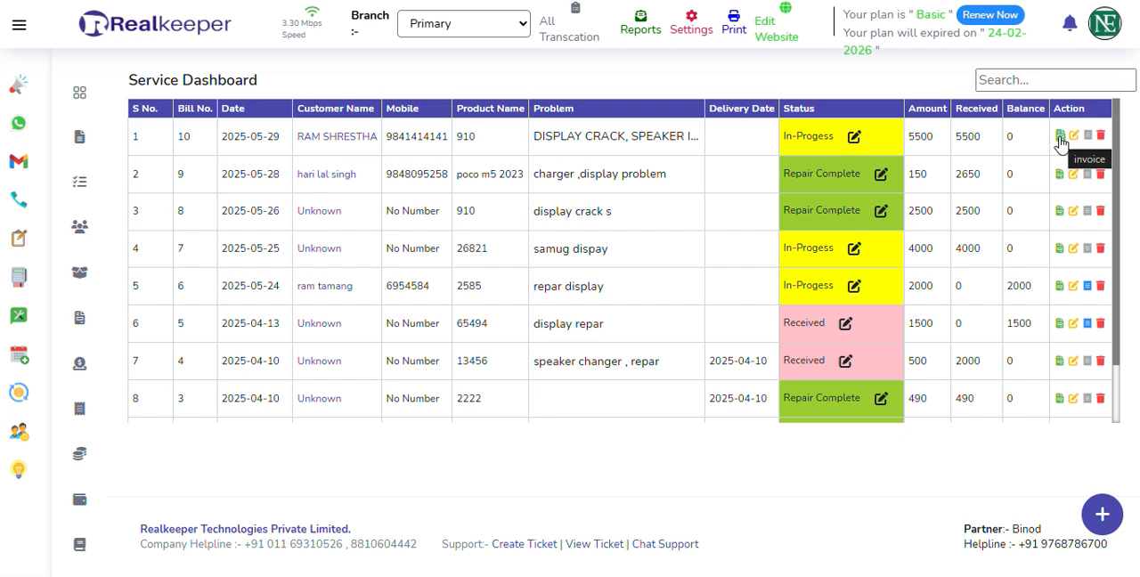
View the newest service record's invoice and its update form, closing both without changes.
click(1060, 138)
click(874, 34)
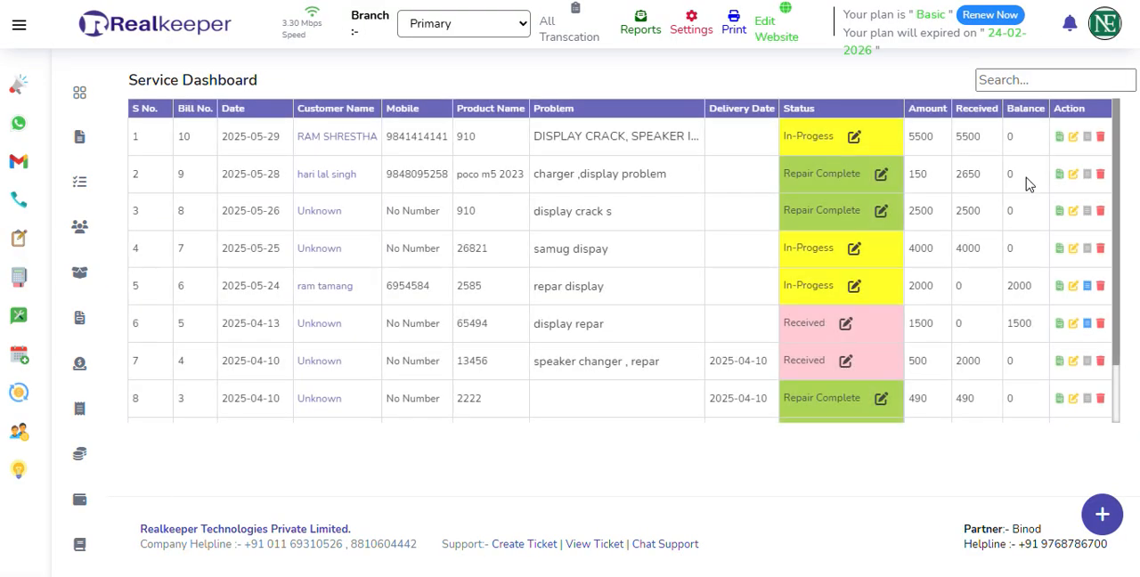
click(1078, 140)
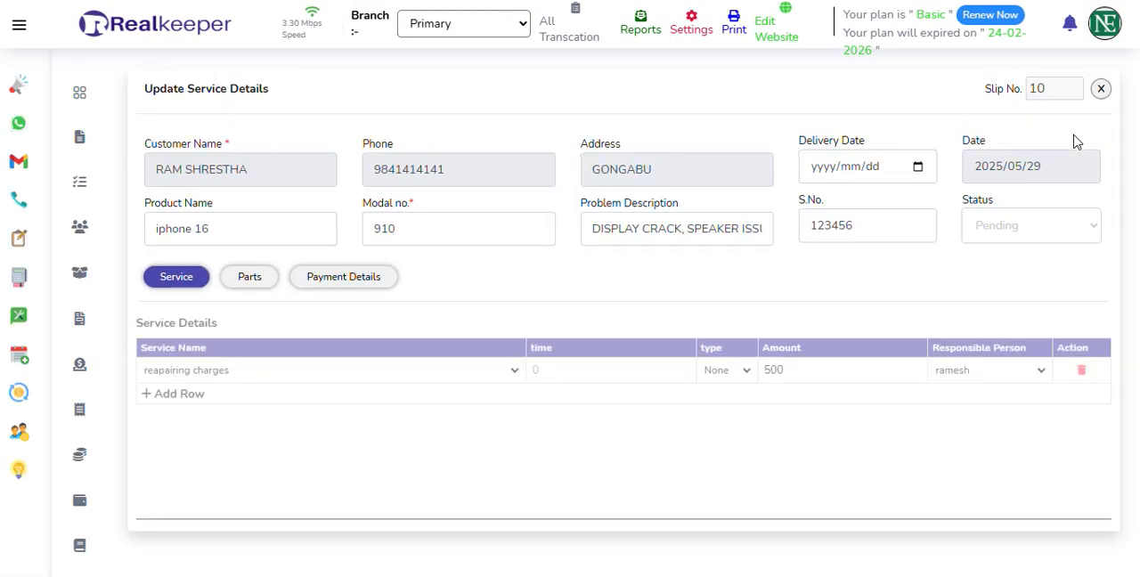
click(1101, 90)
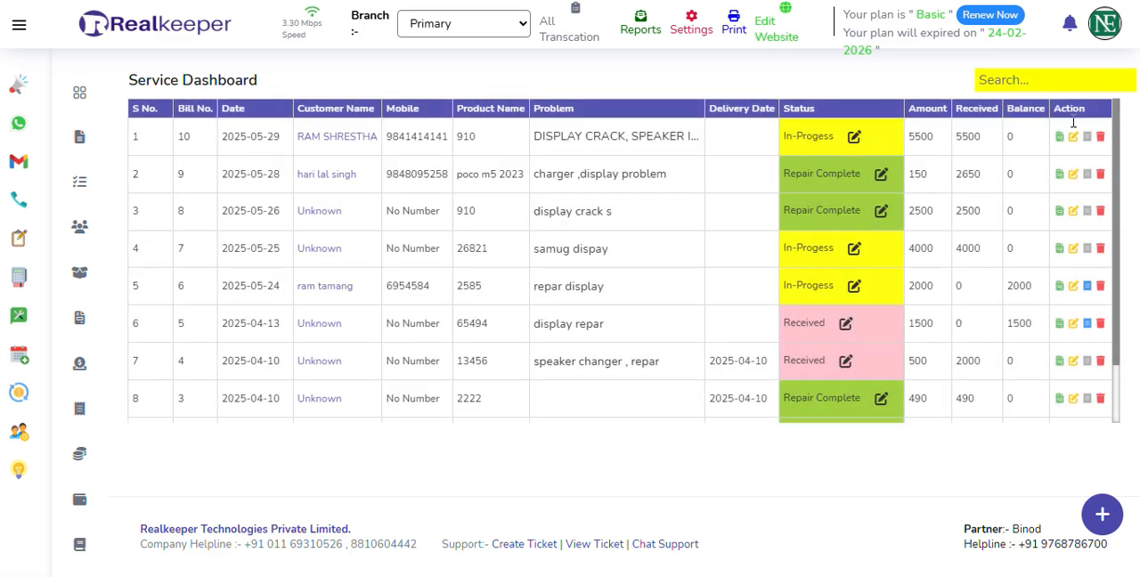
Request deletion of the newest service record and cancel it at the confirmation.
click(1100, 138)
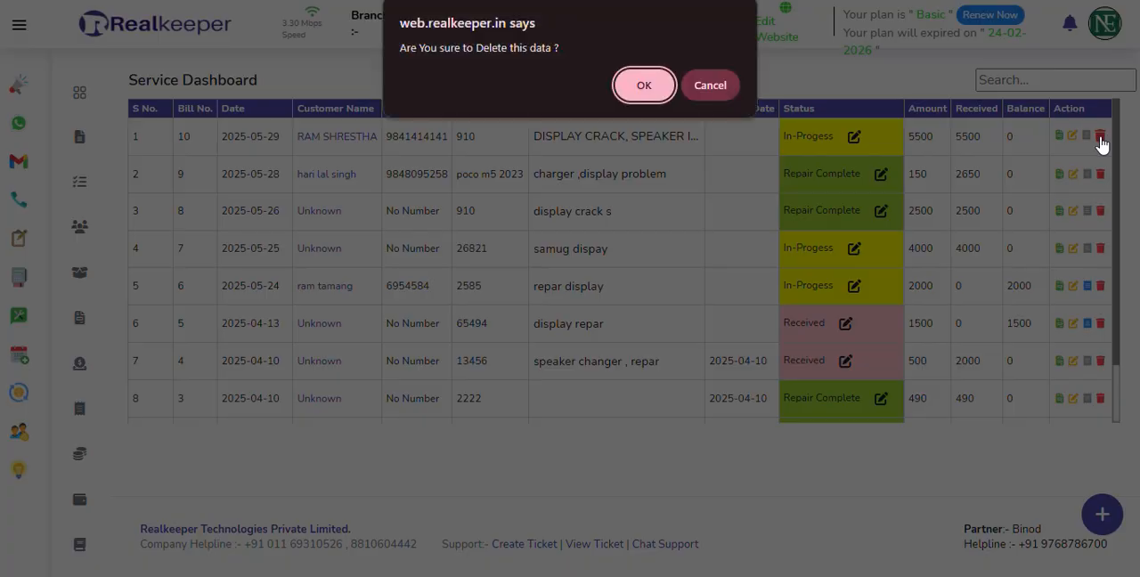
click(725, 85)
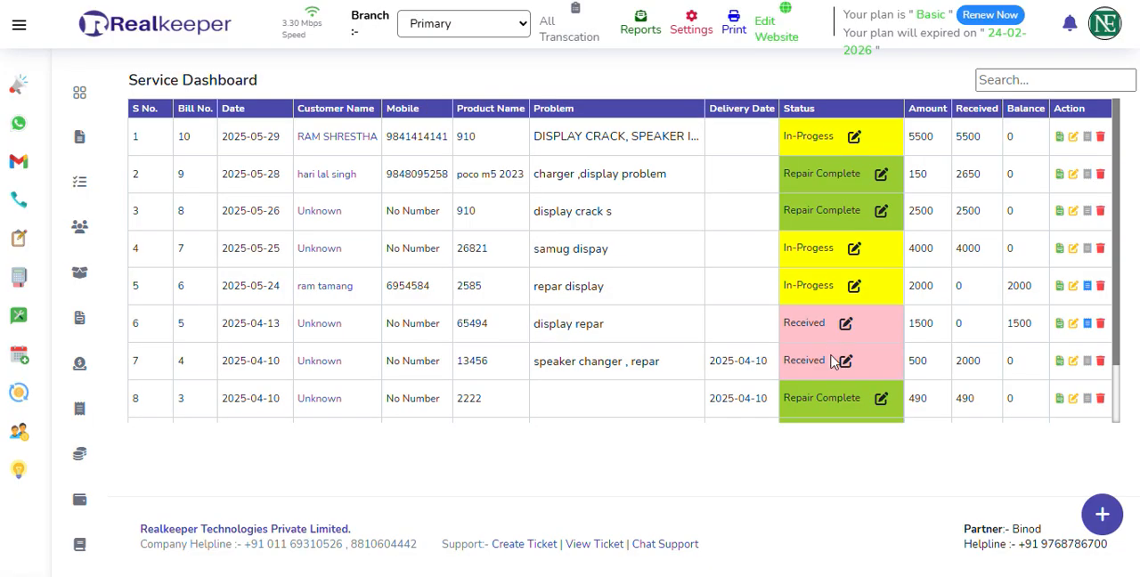